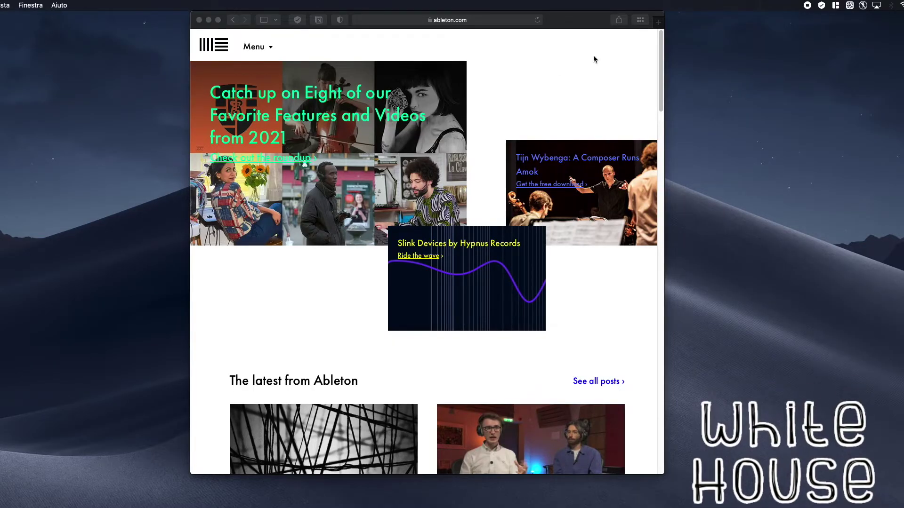
- Bring Safari into focus and scroll through the Ableton home page
click(418, 49)
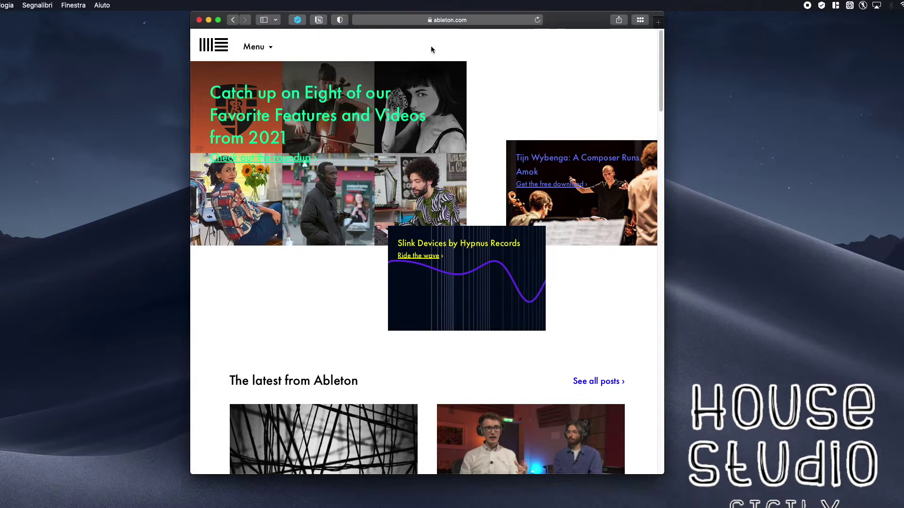
scroll(579, 99, down, 4)
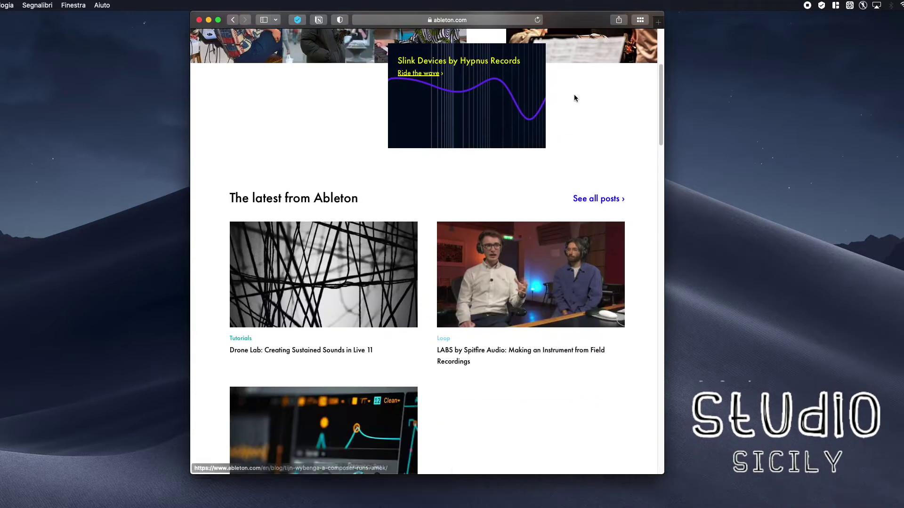
scroll(575, 98, down, 7)
scroll(578, 103, down, 5)
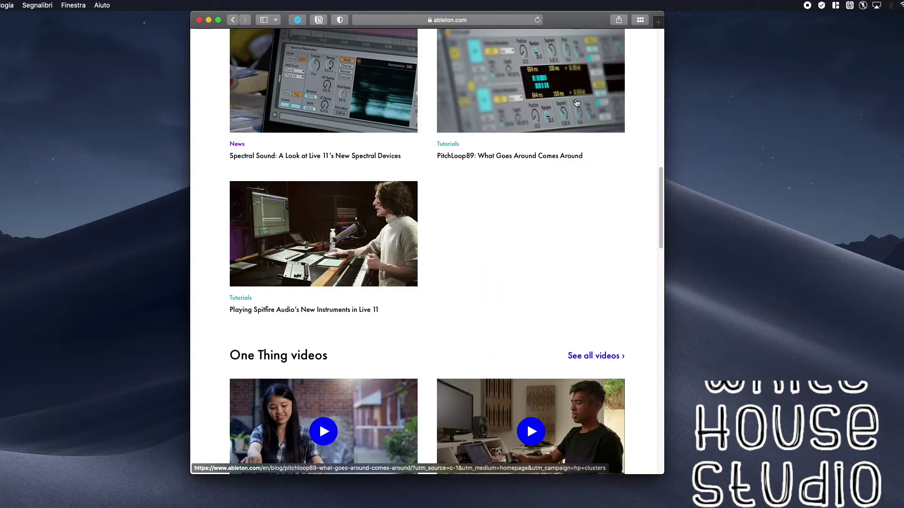
scroll(578, 103, down, 6)
scroll(578, 103, down, 6)
scroll(579, 103, up, 15)
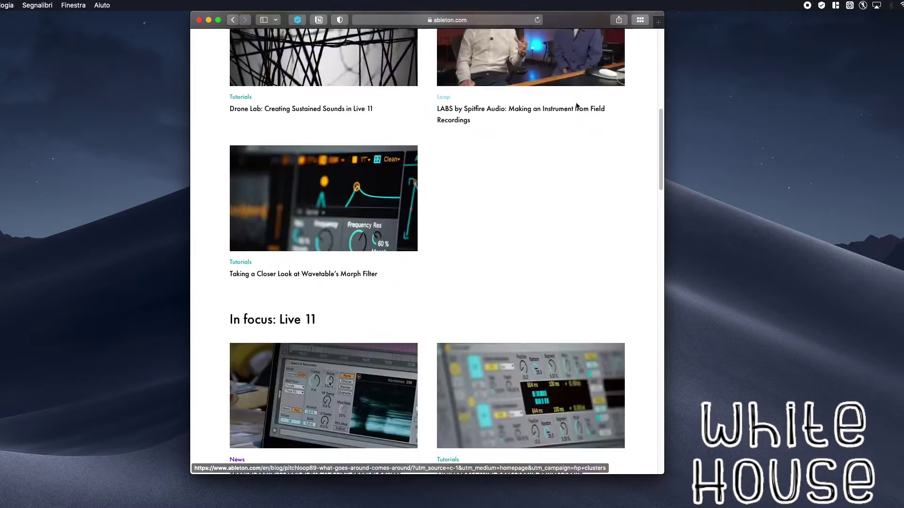
scroll(579, 103, up, 10)
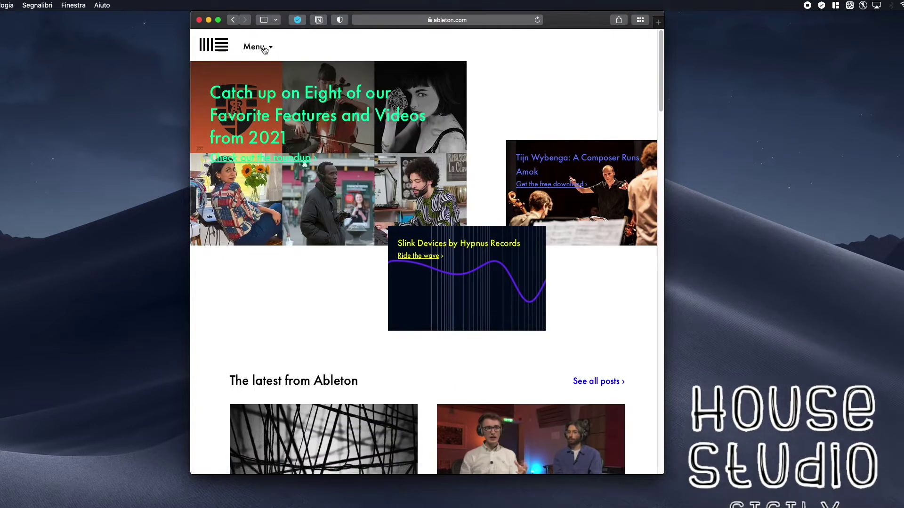
- Open the Live 11 page from the site menu and view the Live editions' prices
click(270, 51)
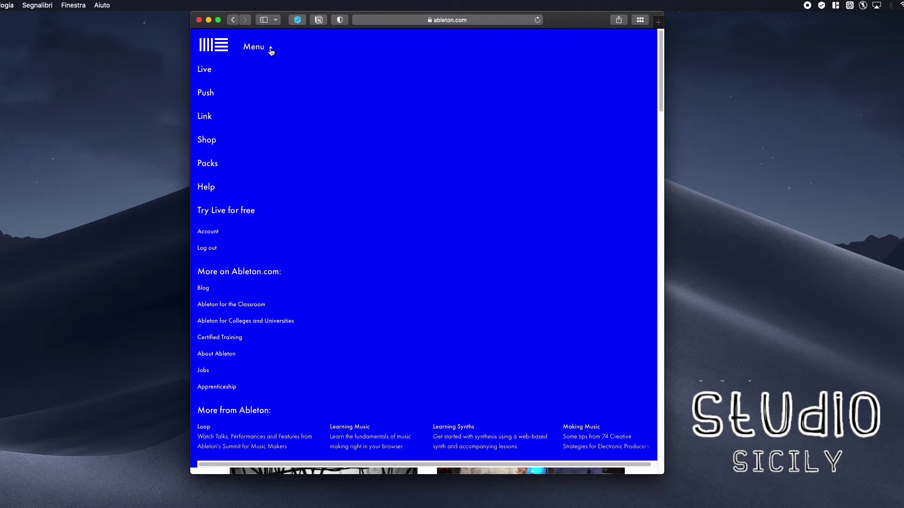
click(206, 72)
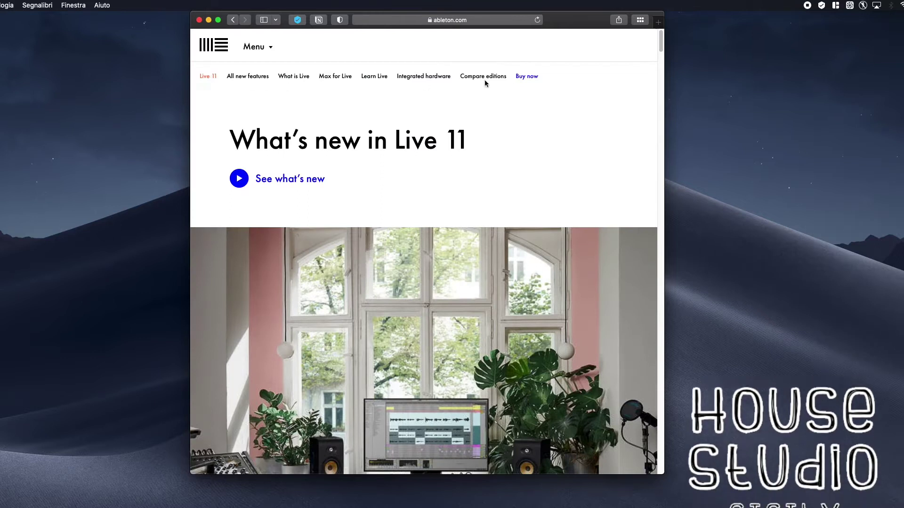
click(527, 78)
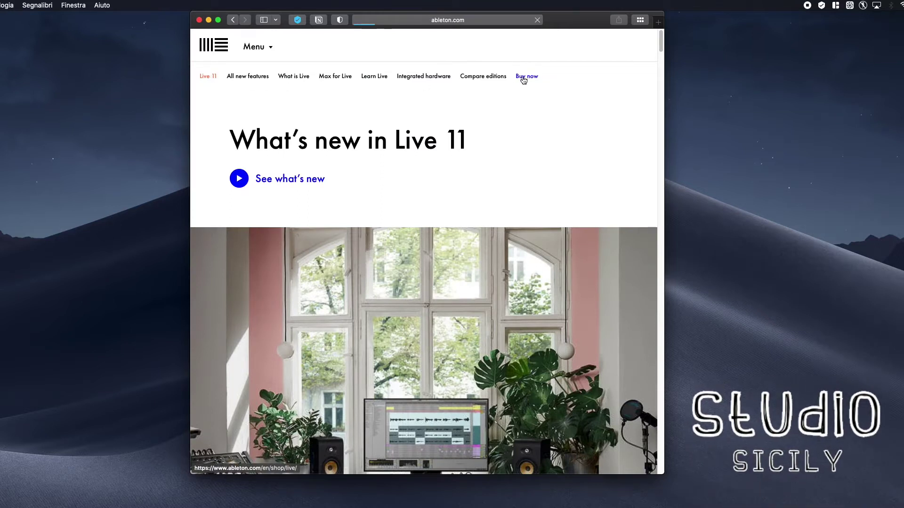
scroll(496, 110, down, 5)
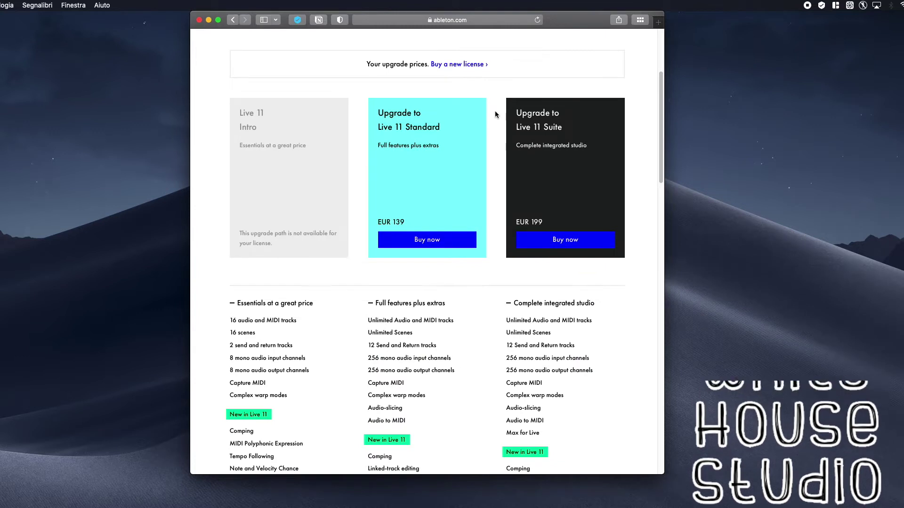
scroll(495, 112, up, 2)
scroll(493, 114, up, 3)
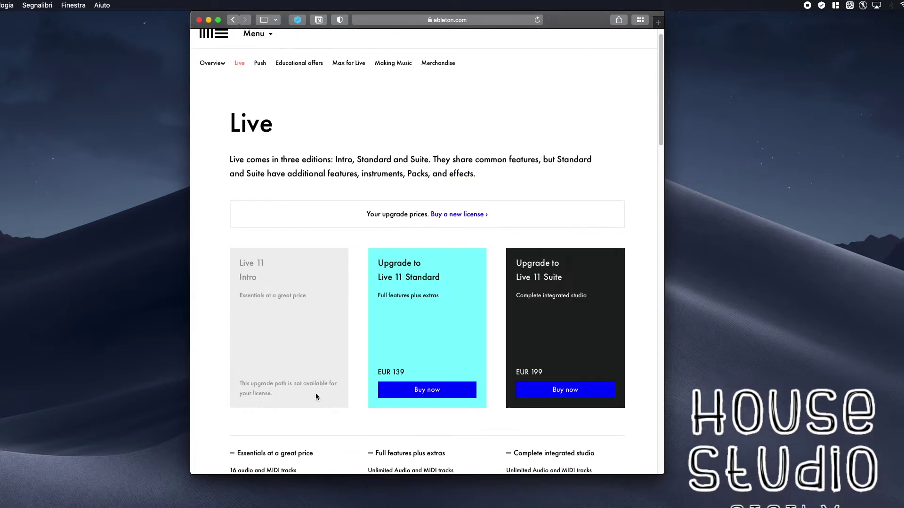
- Scroll the editions page, then return to the home page and reopen the main menu
scroll(336, 391, down, 2)
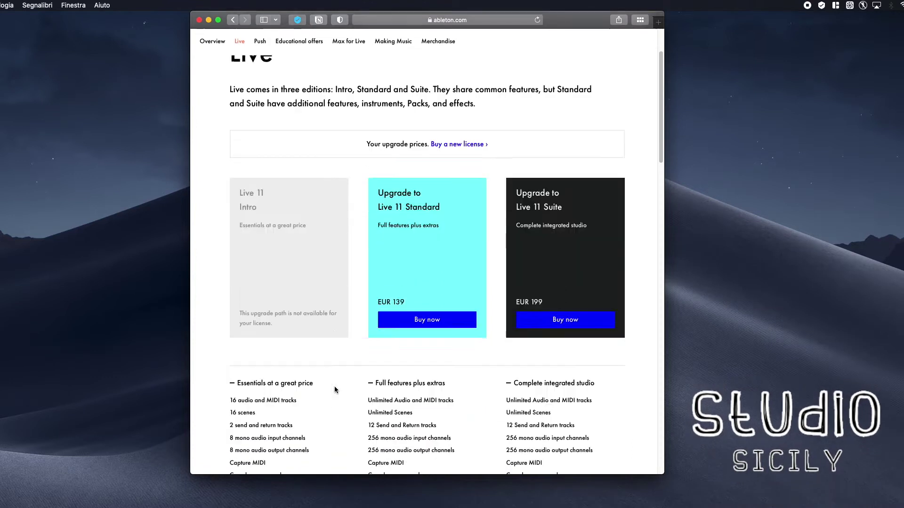
scroll(348, 388, down, 2)
scroll(358, 385, down, 3)
scroll(361, 386, down, 6)
scroll(361, 388, down, 6)
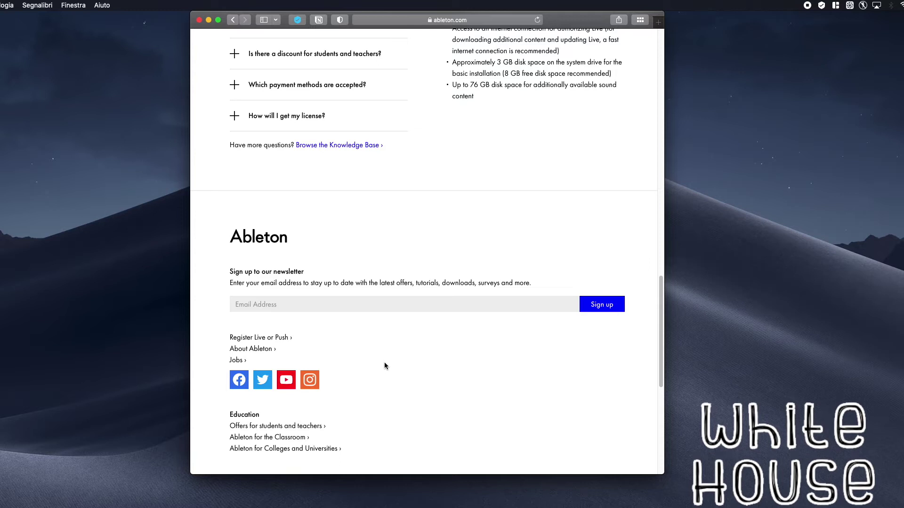
scroll(384, 364, up, 6)
scroll(386, 365, up, 10)
scroll(387, 366, up, 2)
scroll(387, 367, up, 5)
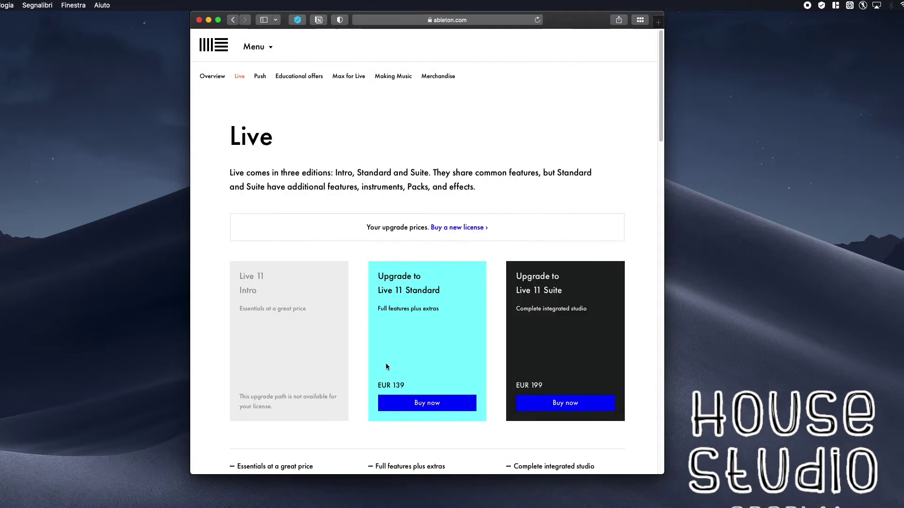
click(213, 45)
click(271, 50)
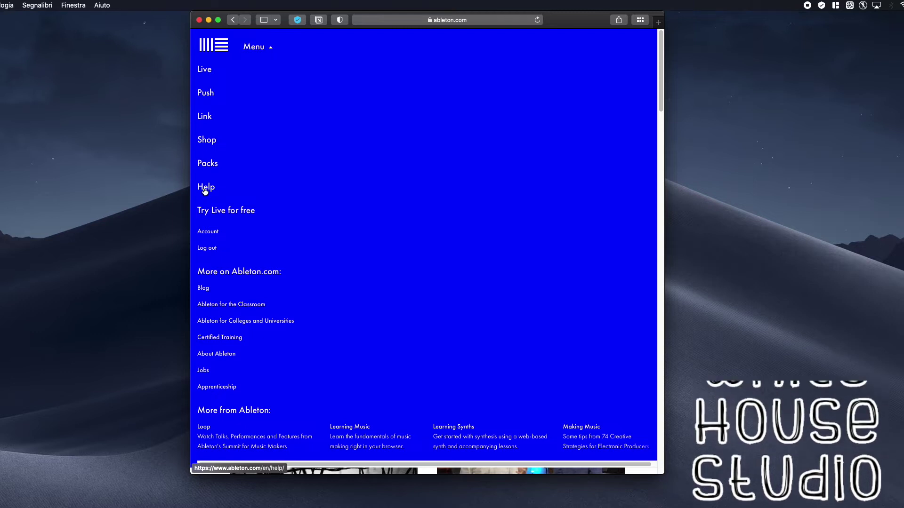
- Go to the free Live trial page and read the 90-day trial description
click(220, 213)
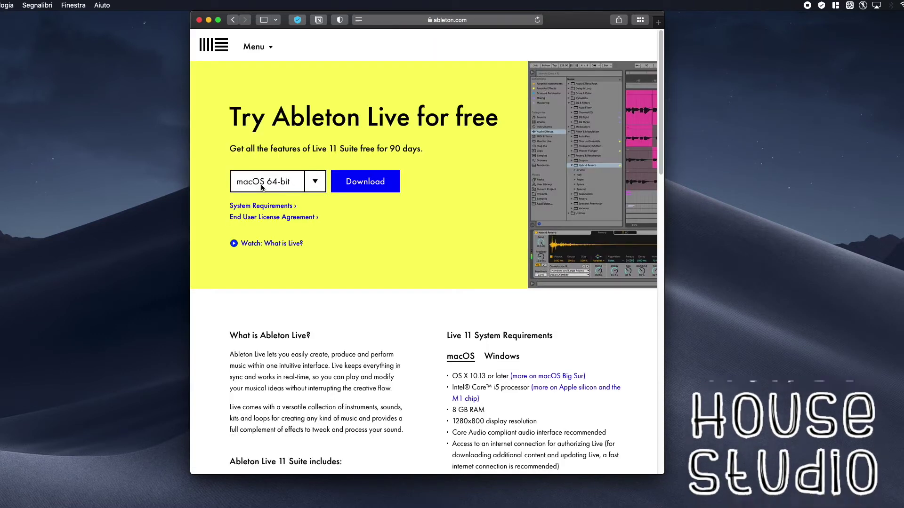
drag(293, 149, 433, 148)
click(432, 151)
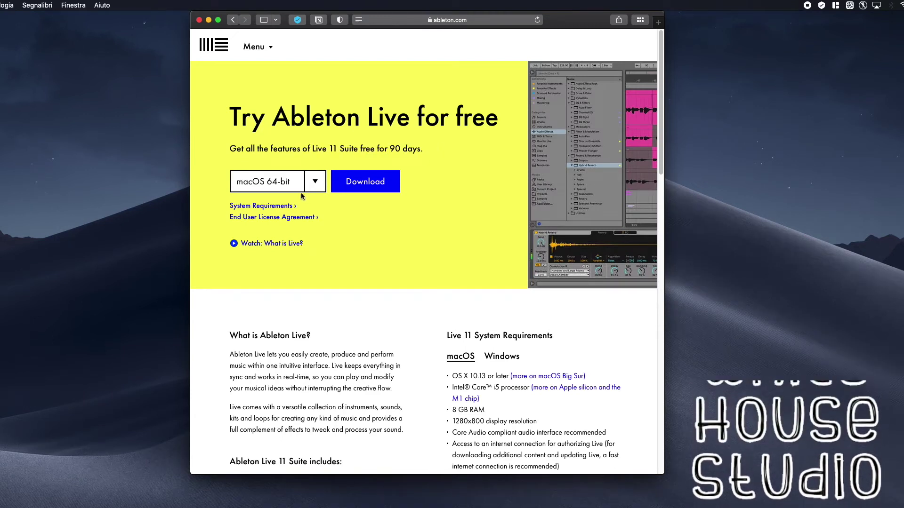
- Download the macOS 64-bit trial installer, allowing downloads from ableton.com, and check its progress
click(312, 185)
click(310, 172)
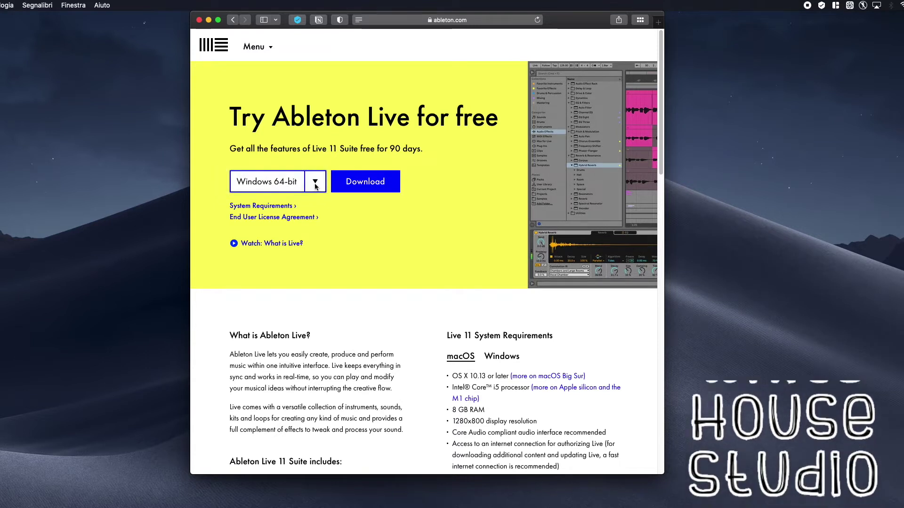
click(315, 186)
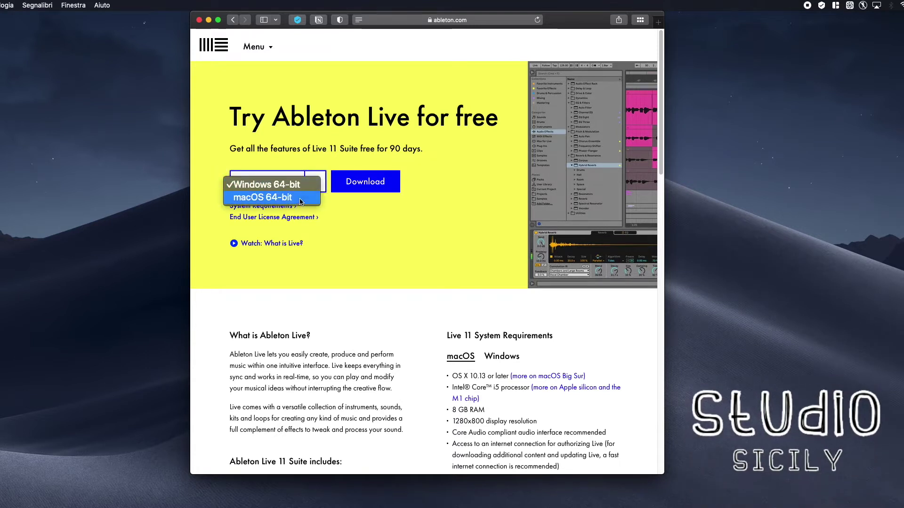
click(300, 198)
click(358, 184)
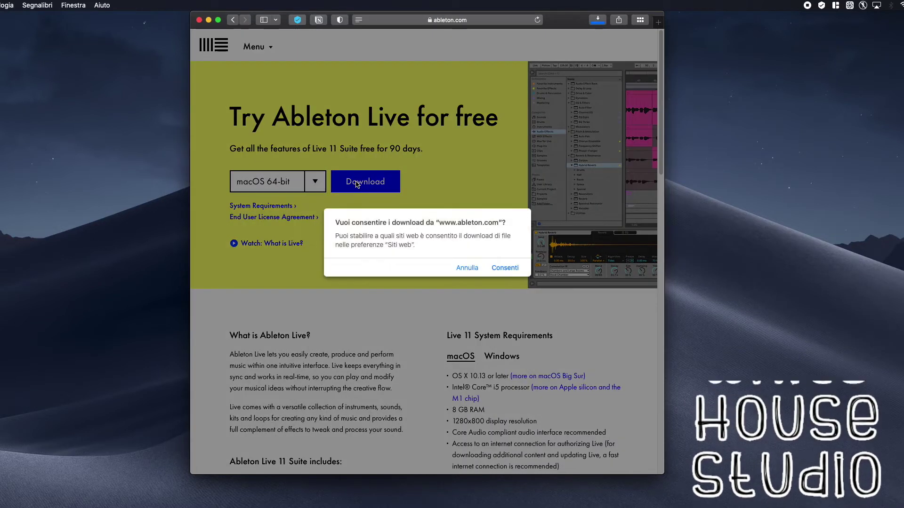
click(504, 268)
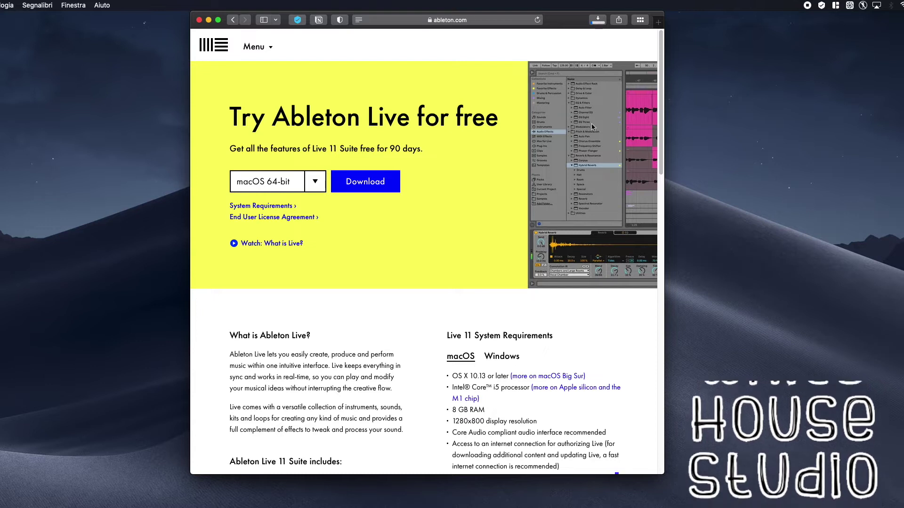
click(597, 23)
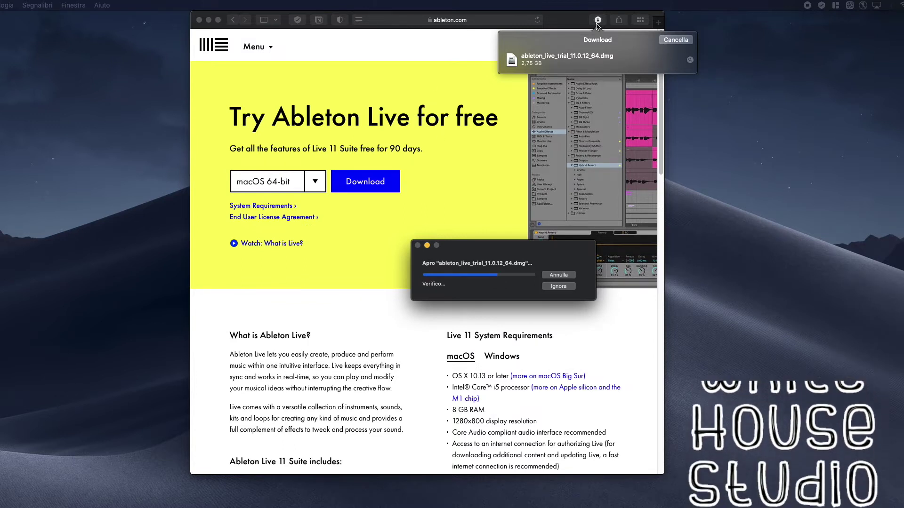
- Copy Ableton Live 11 Trial from the installer window into the Applications folder
click(589, 142)
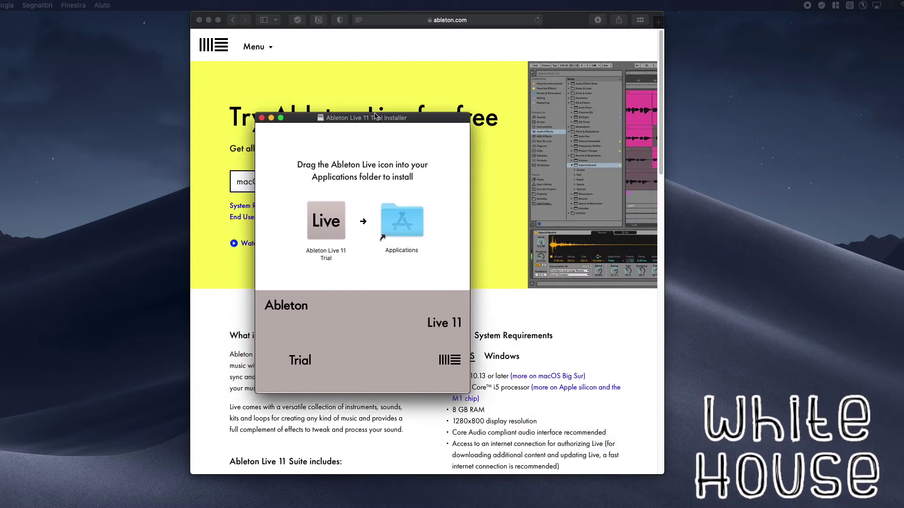
drag(326, 222, 402, 225)
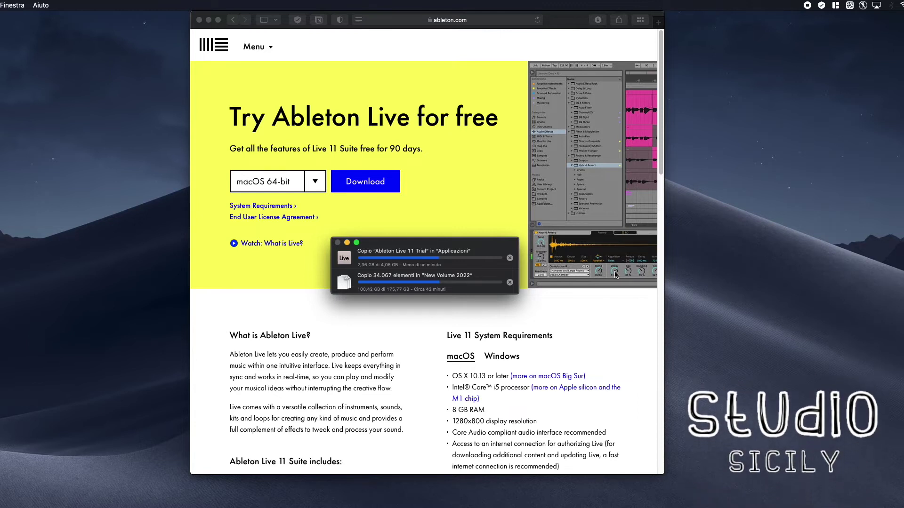
- Launch Ableton Live 11 Trial from the Applications stack and start the free trial online
click(834, 502)
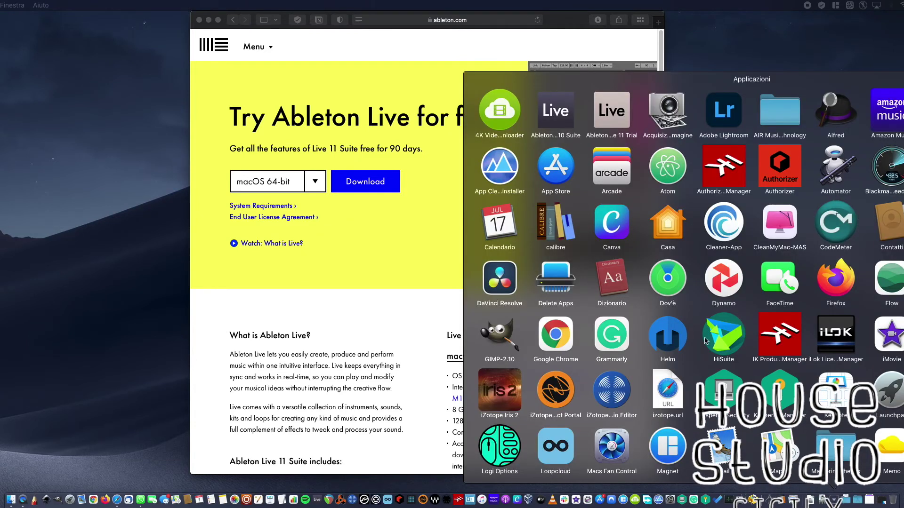
click(625, 120)
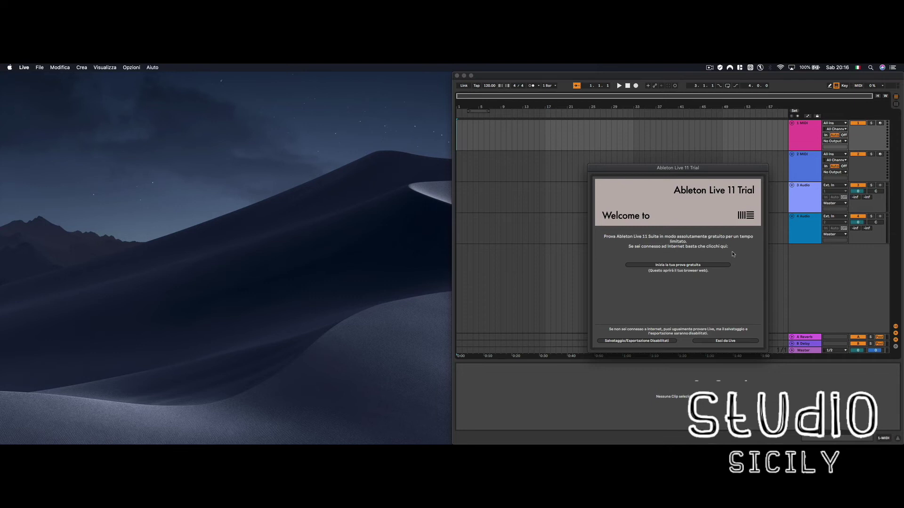
click(704, 266)
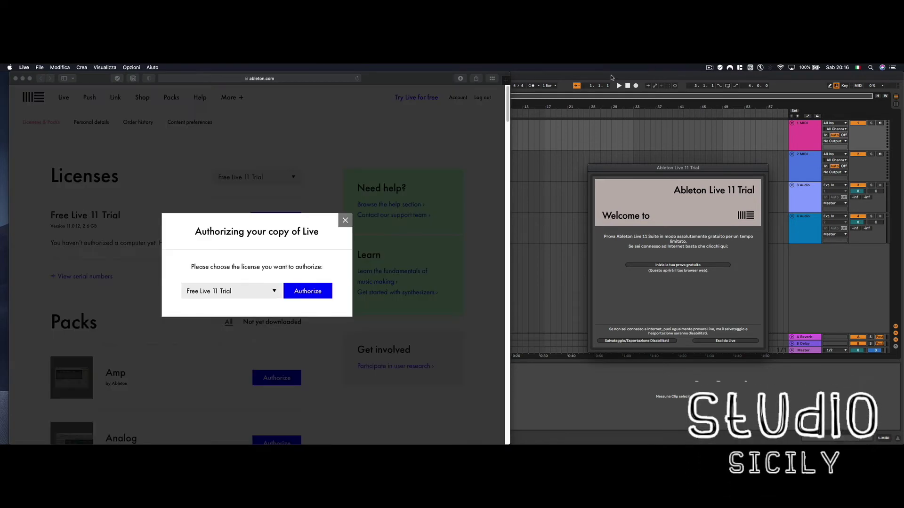
- Authorize the Free Live 11 Trial licence on ableton.com and confirm activation in Live
click(319, 294)
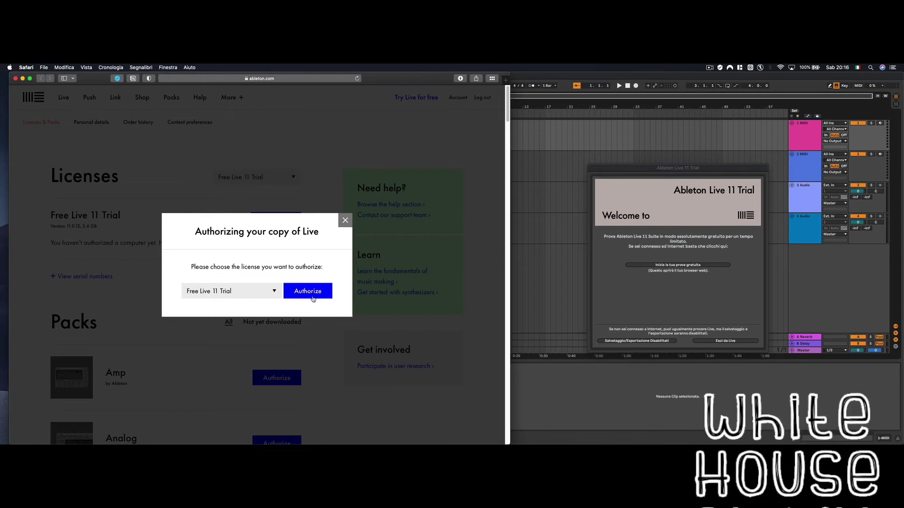
click(313, 297)
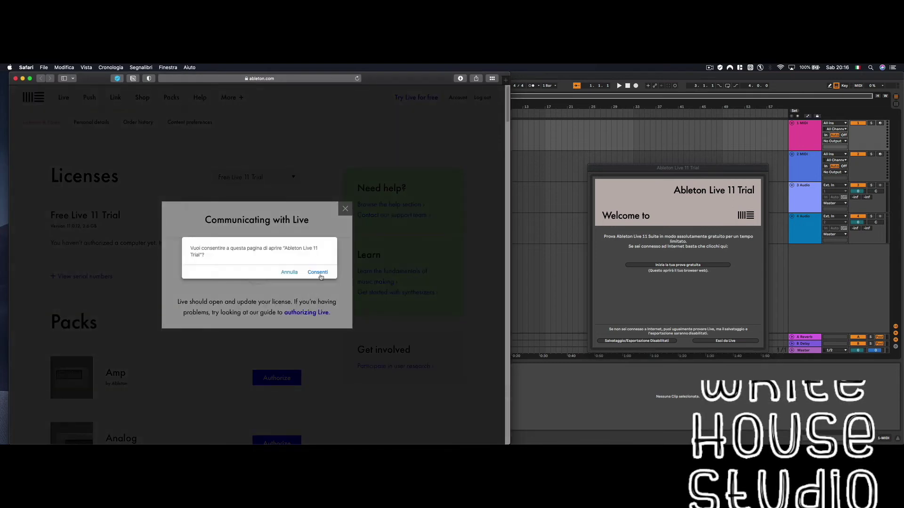
click(322, 273)
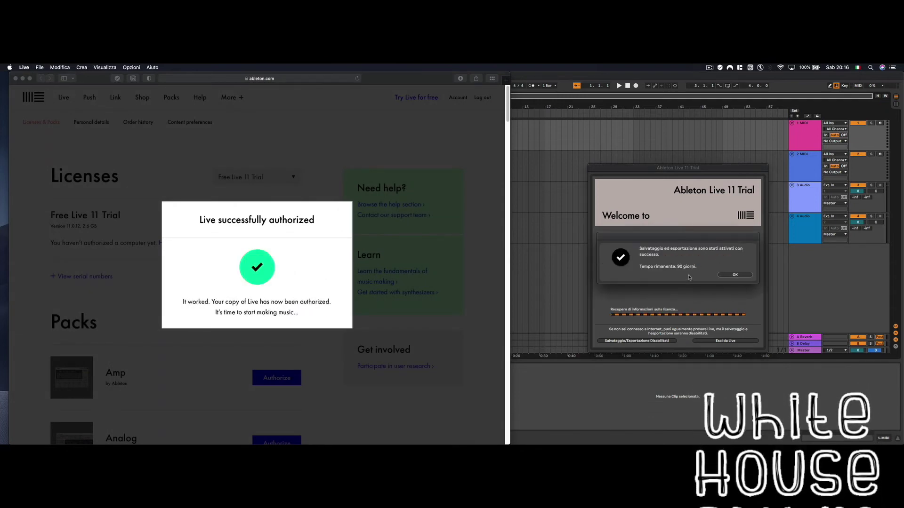
click(751, 277)
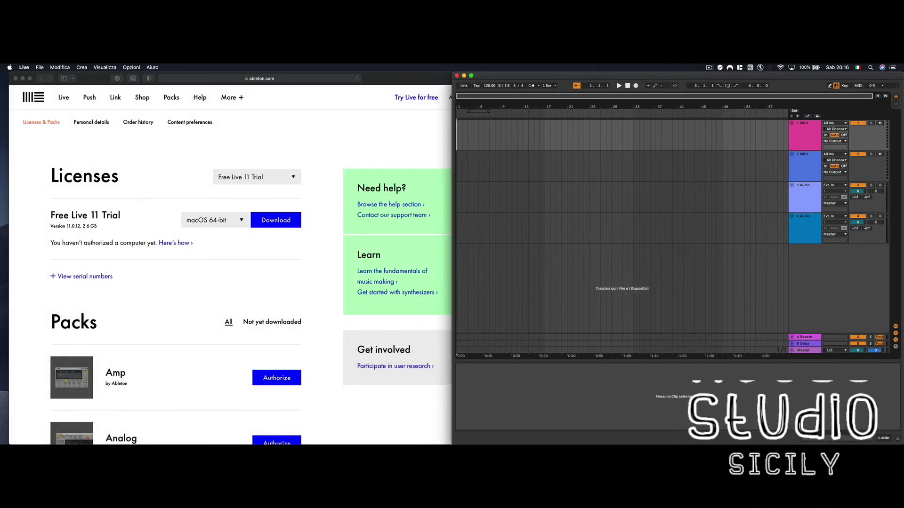
- Enlarge Safari, then minimize it so Live's Core Library setup is visible
double_click(358, 81)
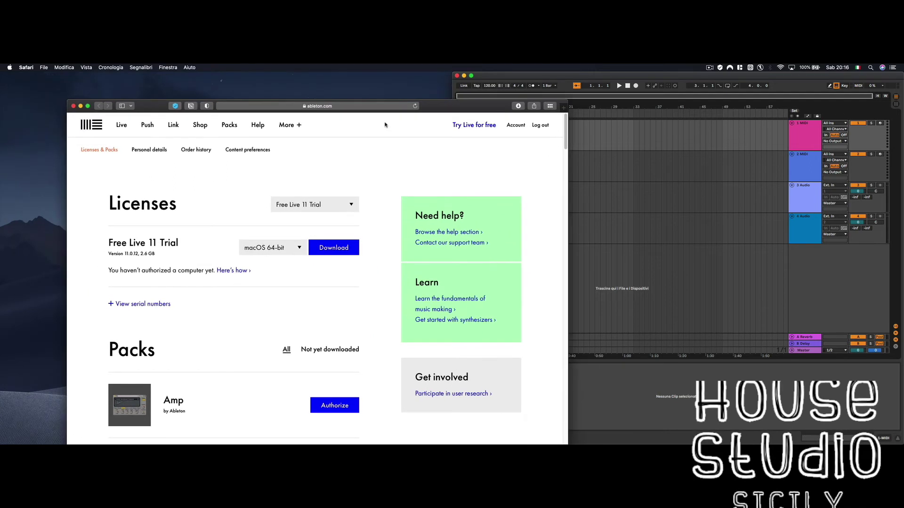
scroll(221, 215, down, 5)
scroll(156, 172, up, 5)
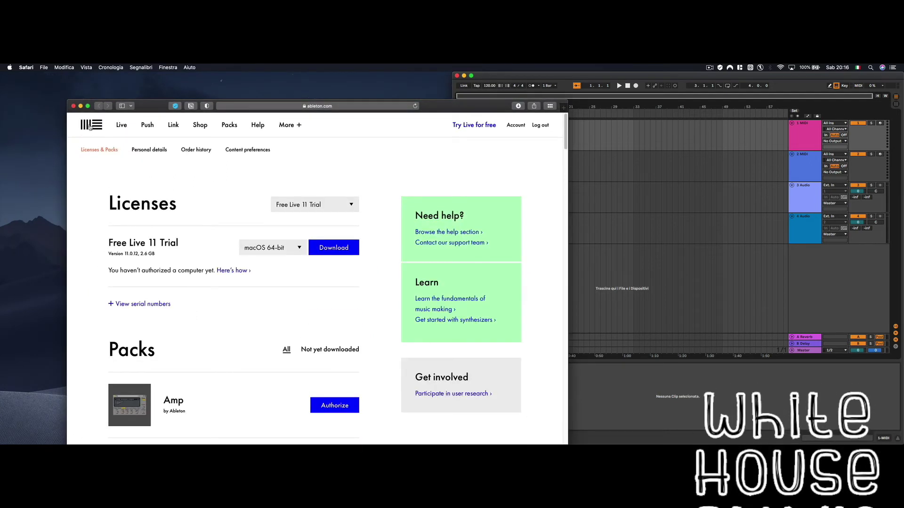
click(80, 106)
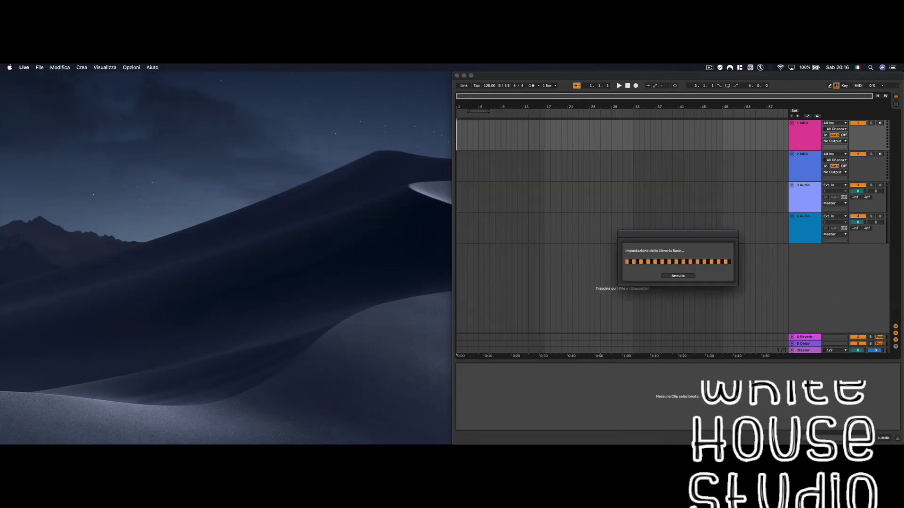